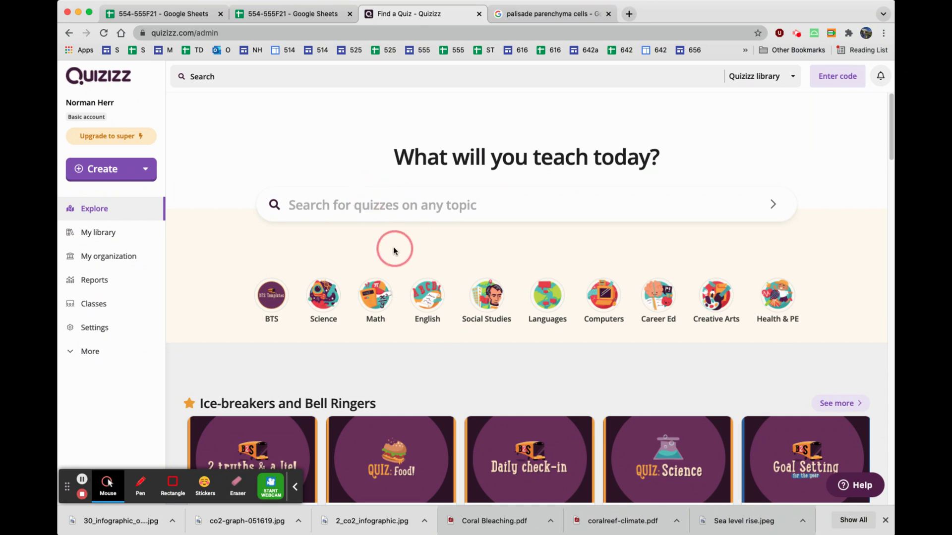
- Search the quiz library for "photosynthesis"
left_click(110, 481)
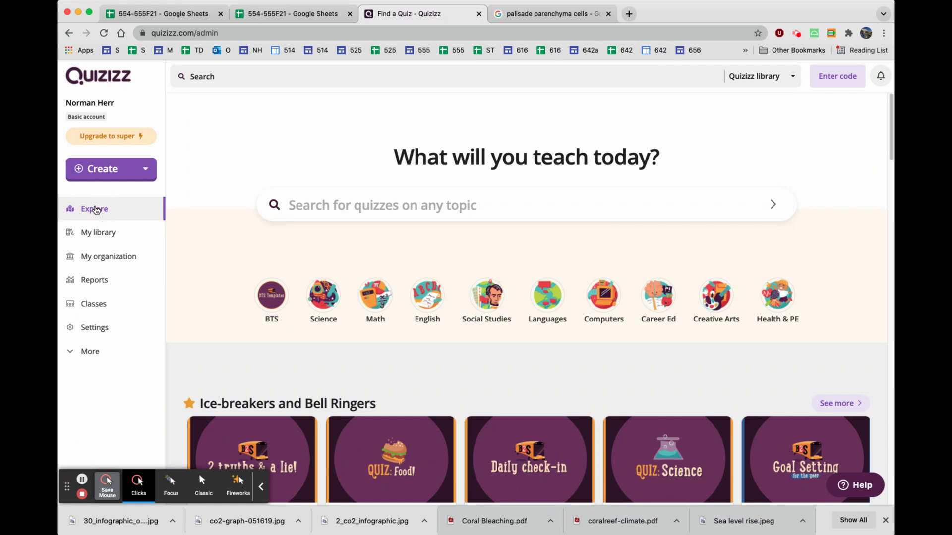
left_click(287, 205)
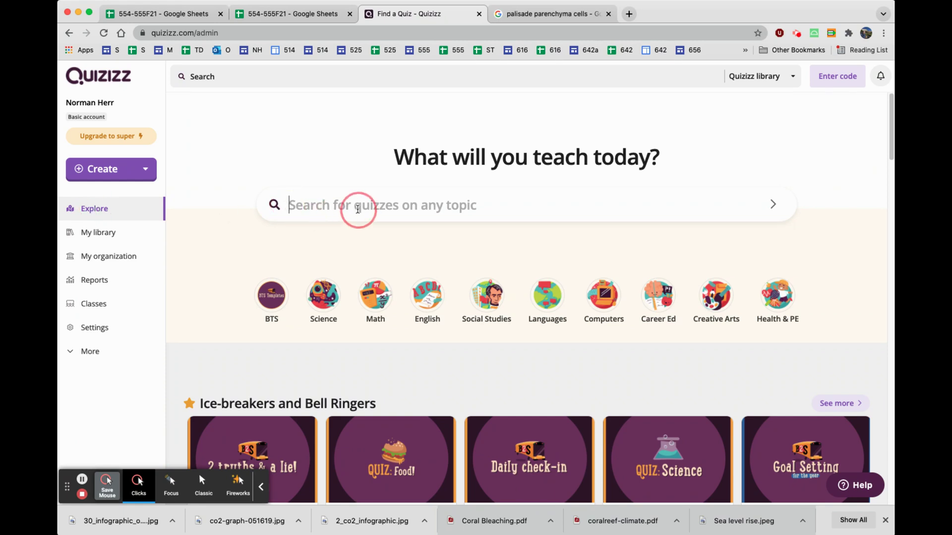
left_click(288, 206)
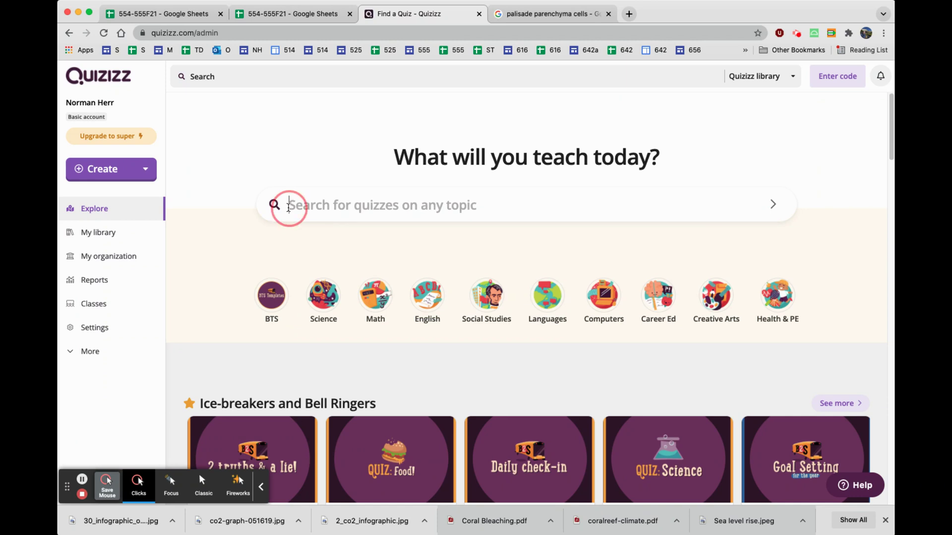
type("p")
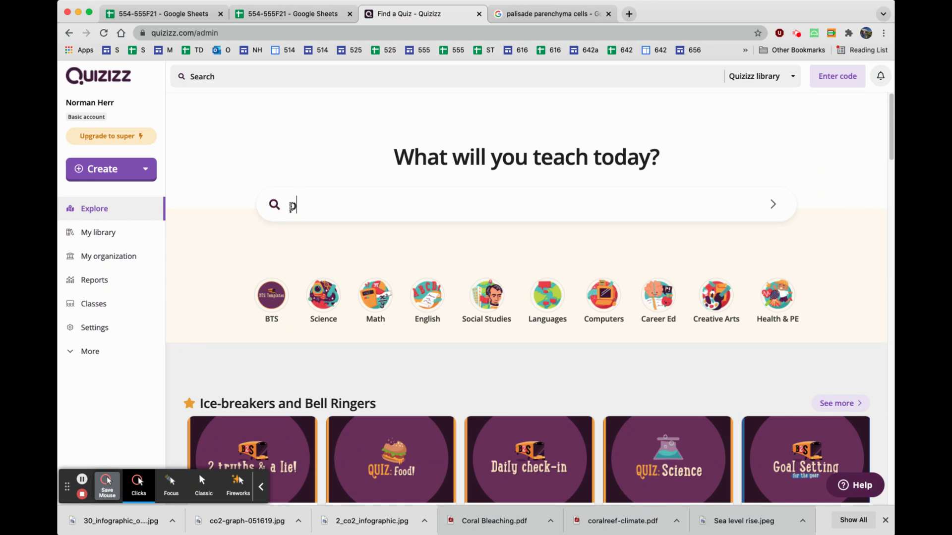
type("hotosynthesis")
key("Return")
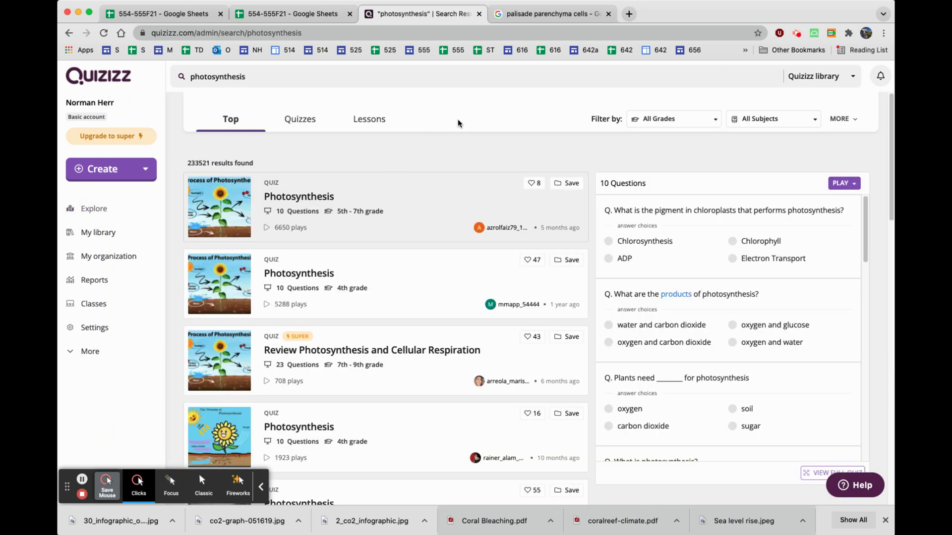
- Filter the photosynthesis search results to the High School grade level
left_click(697, 123)
left_click(645, 122)
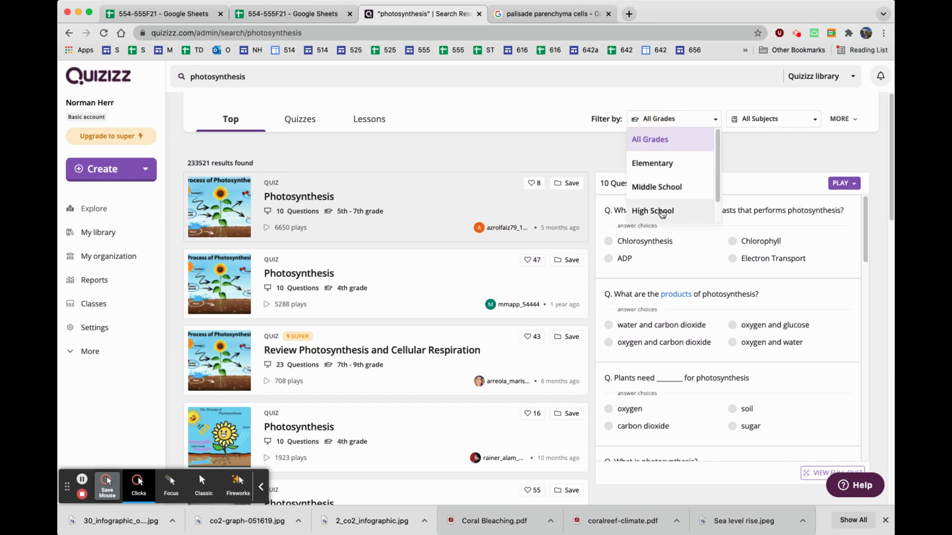
left_click(667, 209)
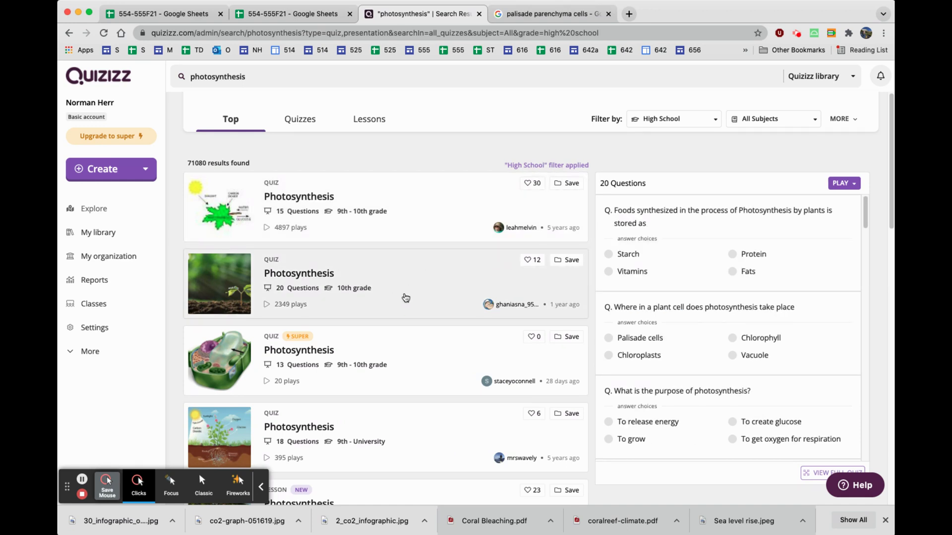
- Open the 20-question, 10th grade Photosynthesis quiz and create an editable copy of it
left_click(428, 296)
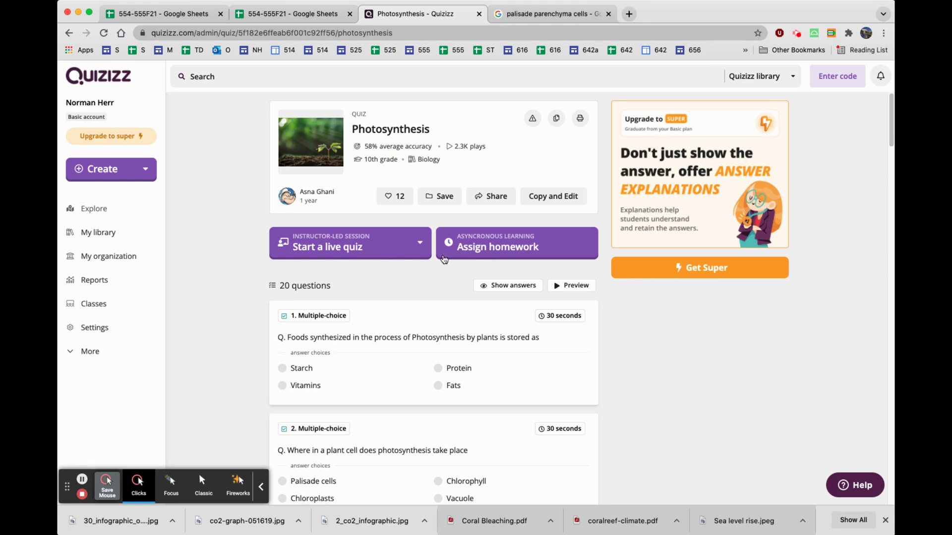
scroll(438, 327, "down", 20)
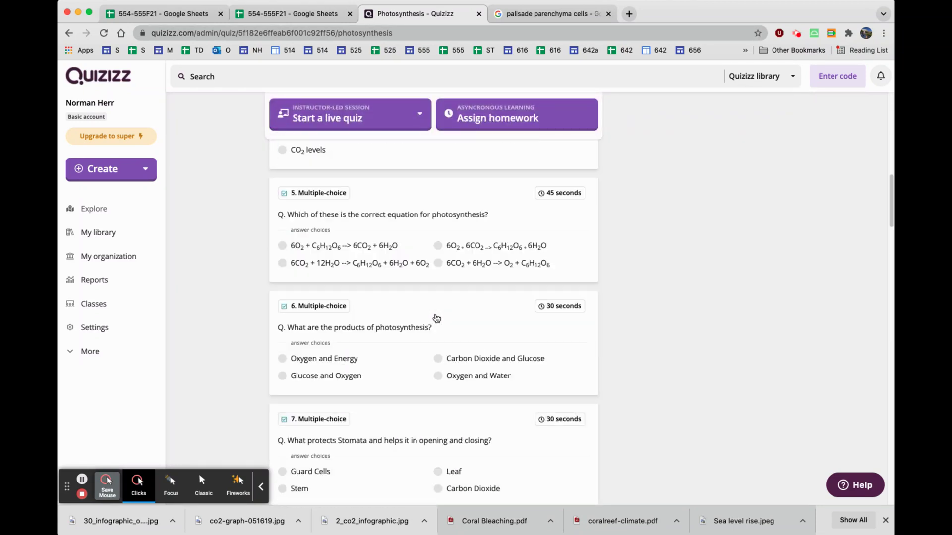
scroll(436, 320, "up", 20)
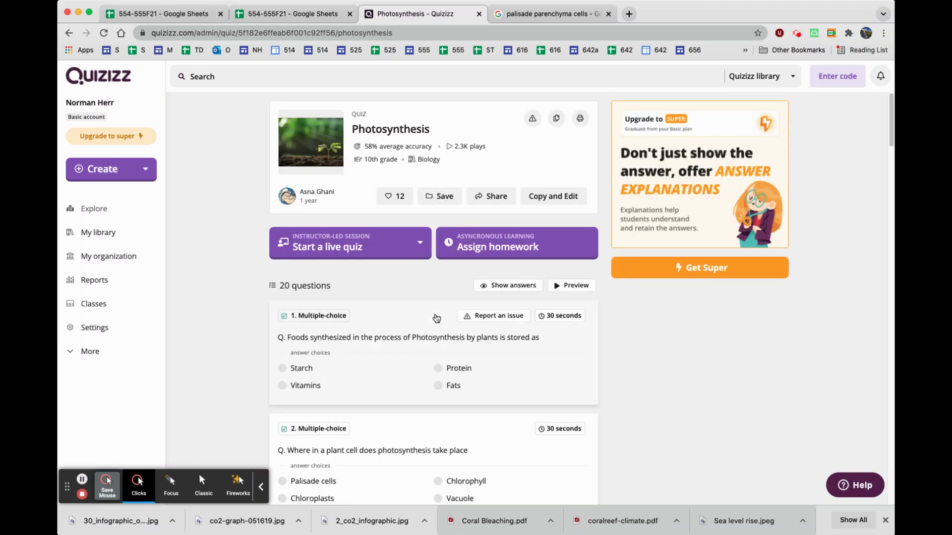
left_click(550, 199)
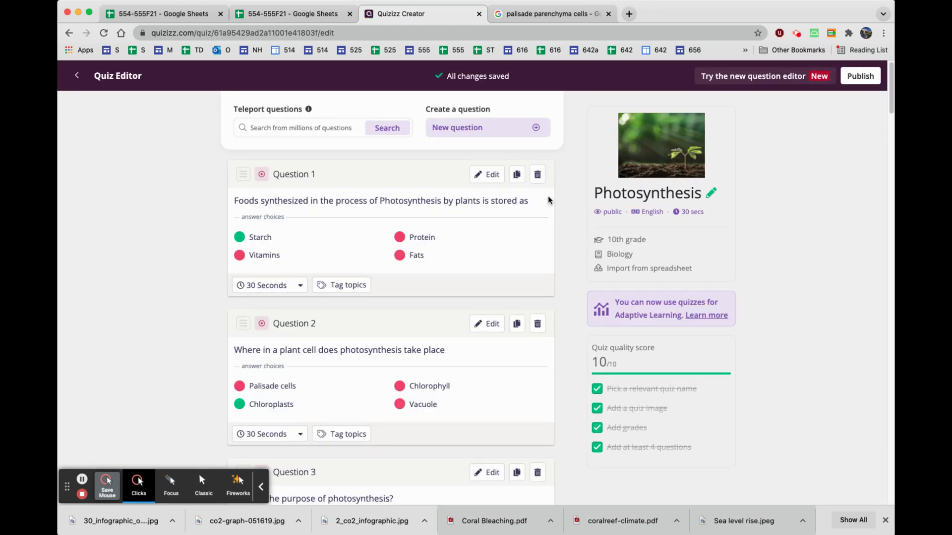
- Leave the editor, find the copied Photosynthesis draft in the personal library and reopen it for editing
left_click(77, 77)
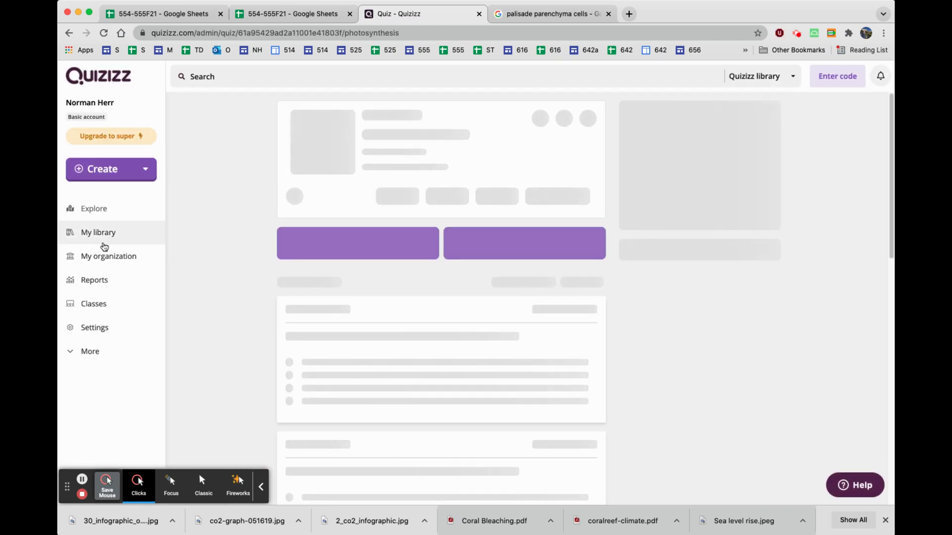
left_click(104, 237)
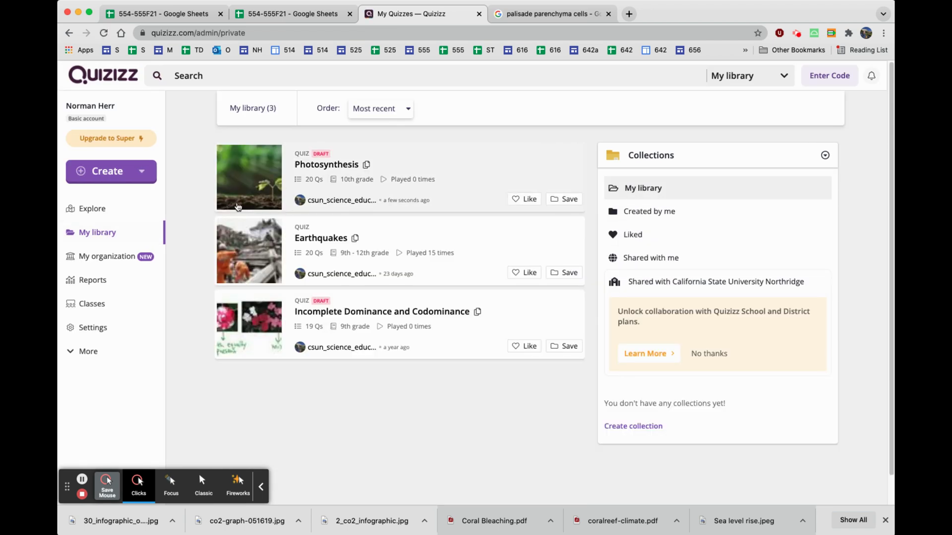
left_click(296, 167)
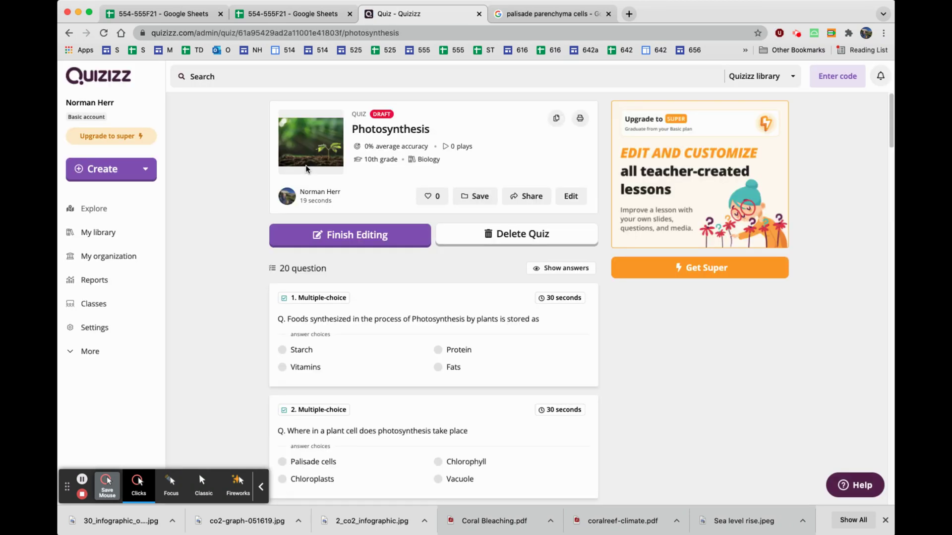
left_click(572, 195)
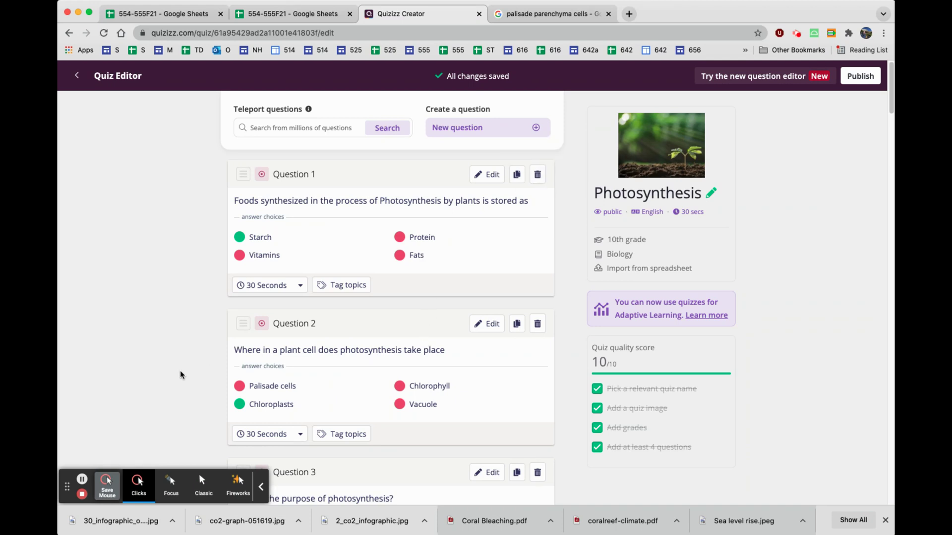
- Add the leaf cross-section image to question 2, about where photosynthesis takes place in a plant cell, and save the question
scroll(307, 354, "down", 5)
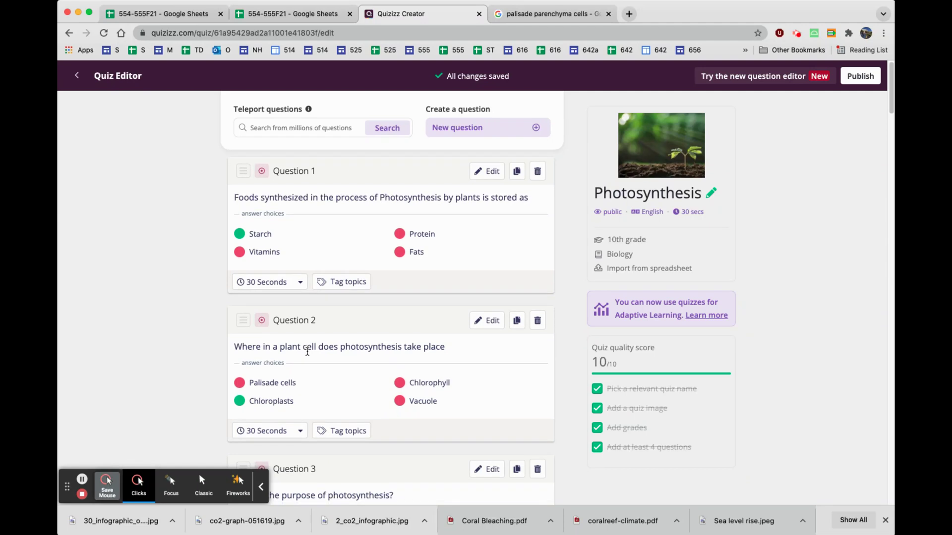
scroll(307, 354, "down", 3)
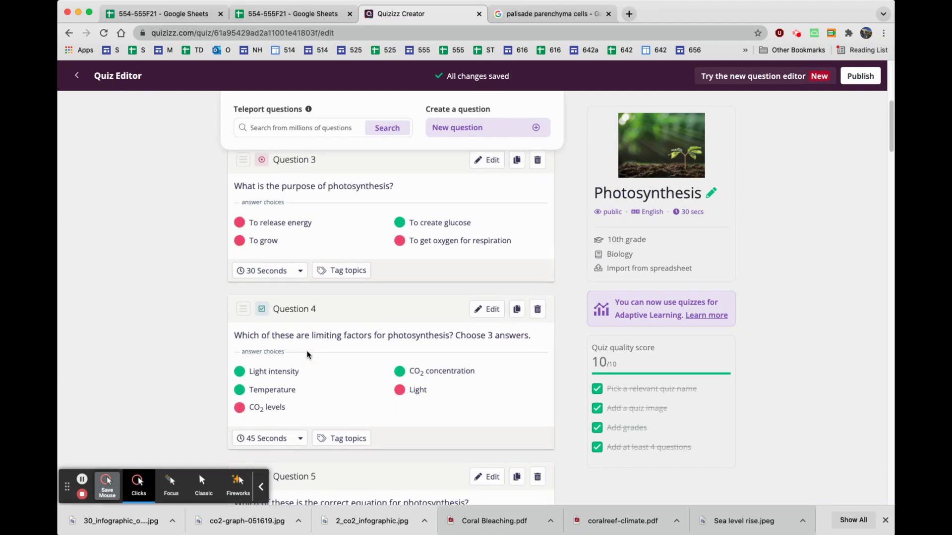
scroll(307, 354, "up", 6)
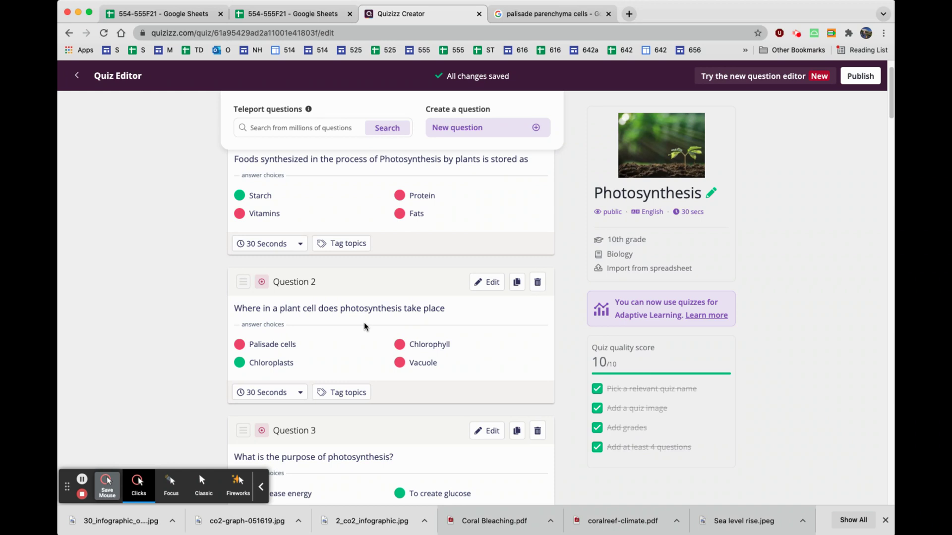
left_click(498, 284)
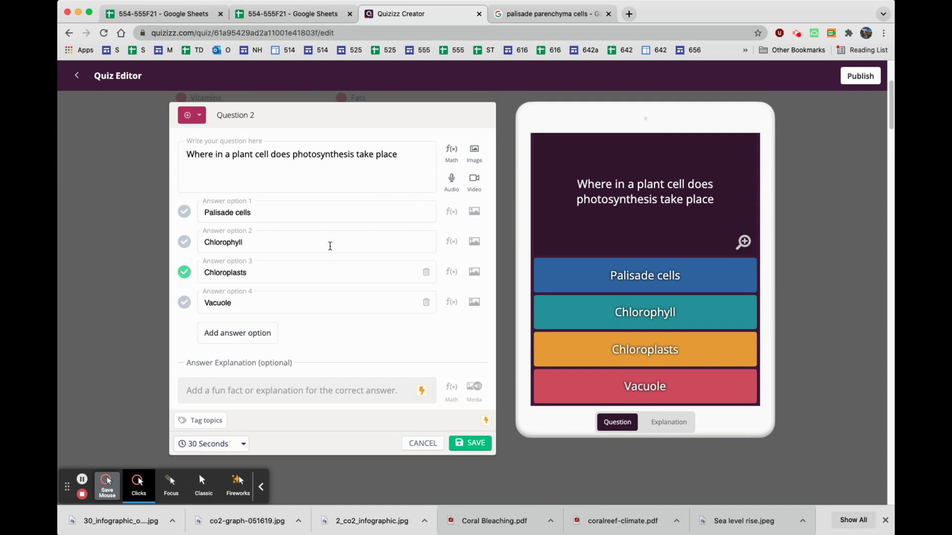
scroll(330, 246, "down", 6)
scroll(330, 247, "up", 9)
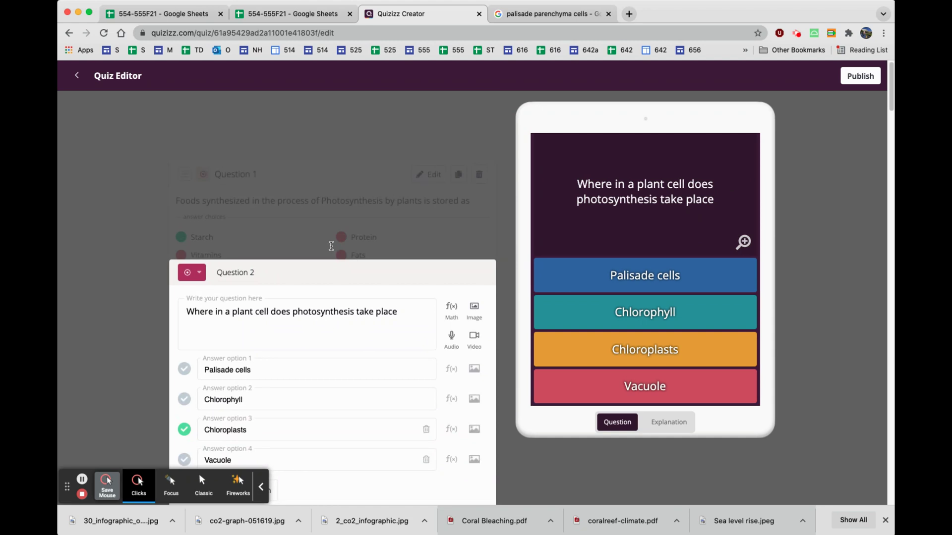
scroll(329, 250, "down", 2)
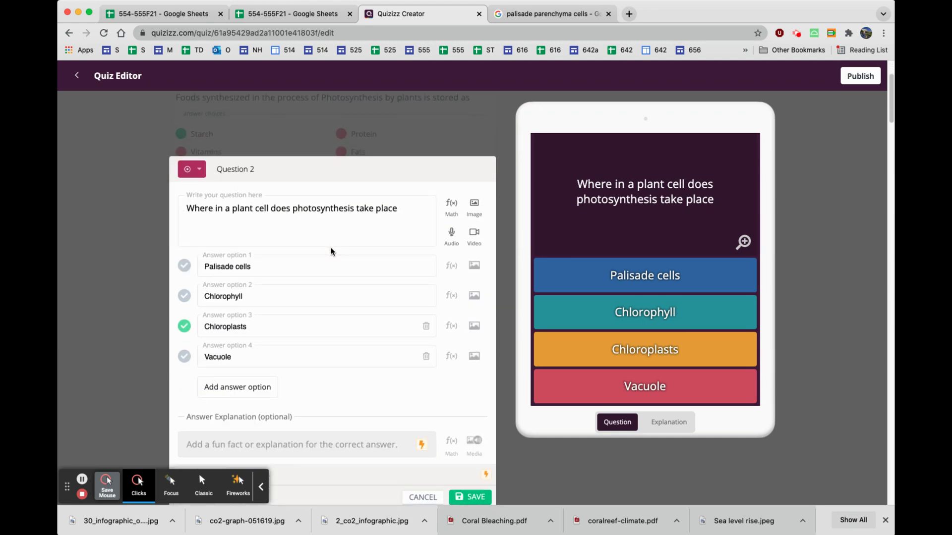
scroll(331, 252, "down", 1)
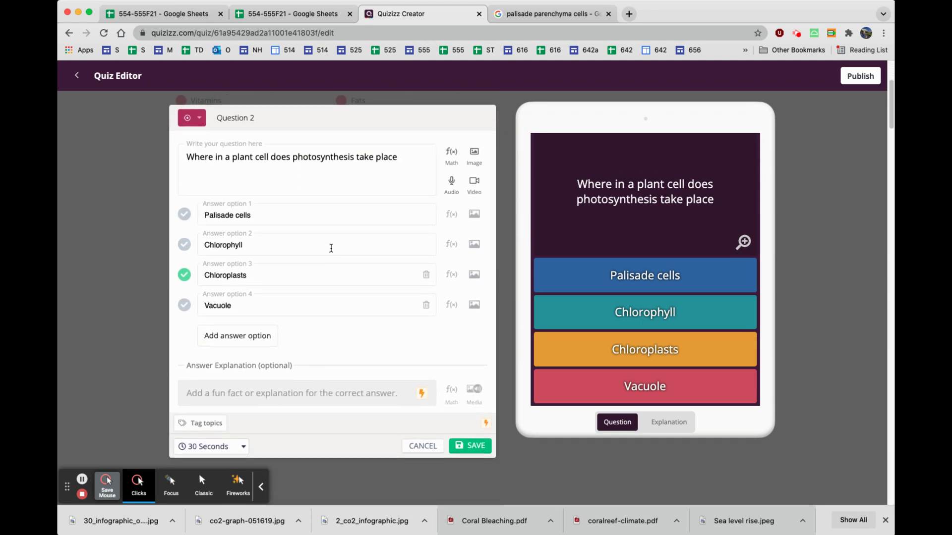
left_click(476, 154)
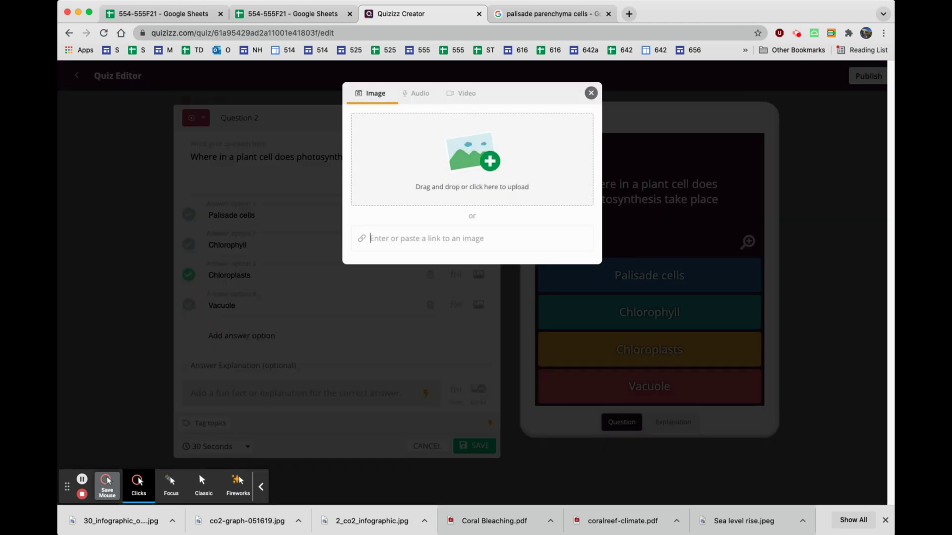
left_click_drag(853, 185, 488, 154)
left_click(577, 223)
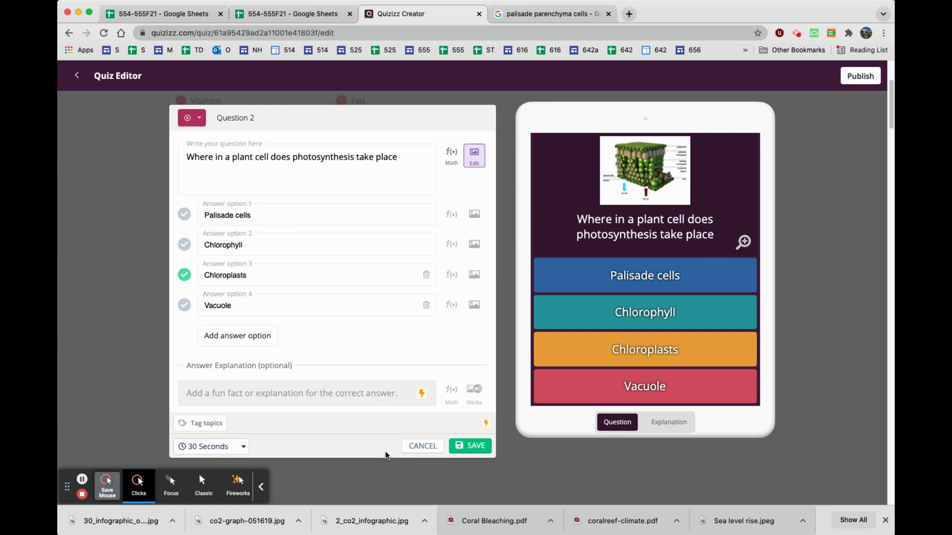
left_click(473, 447)
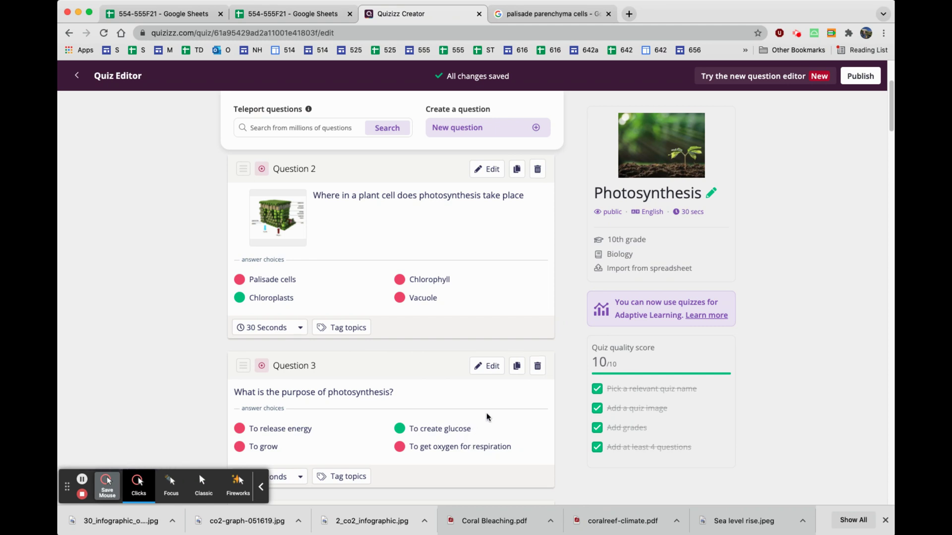
- Add the green stomata microscope image to question 7, "What protects Stomata and helps it in opening and closing?"
scroll(487, 417, "down", 5)
scroll(487, 418, "down", 4)
scroll(486, 415, "down", 6)
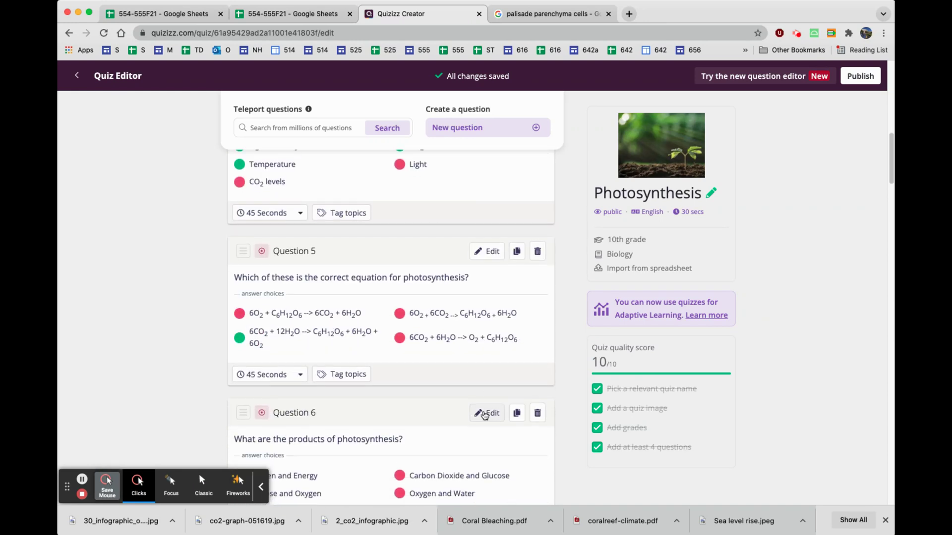
scroll(482, 415, "down", 1)
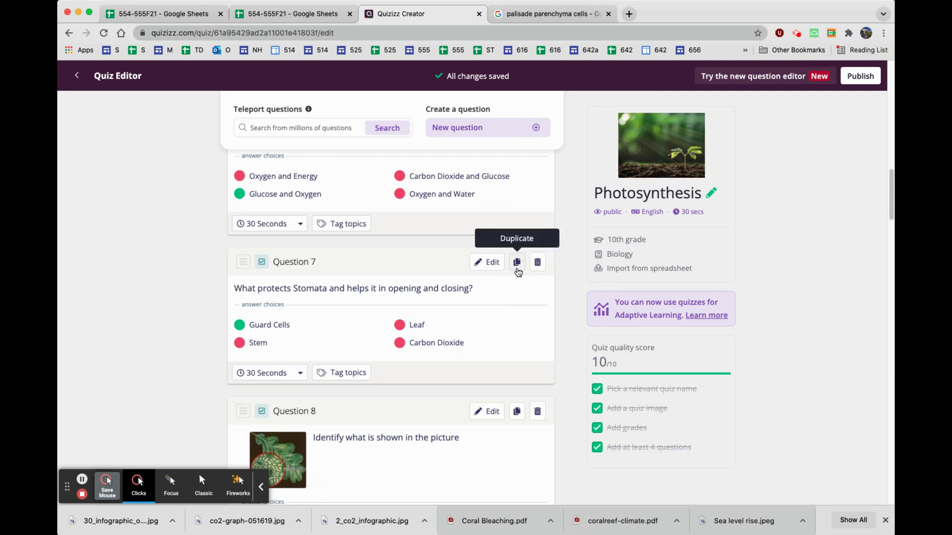
left_click(494, 260)
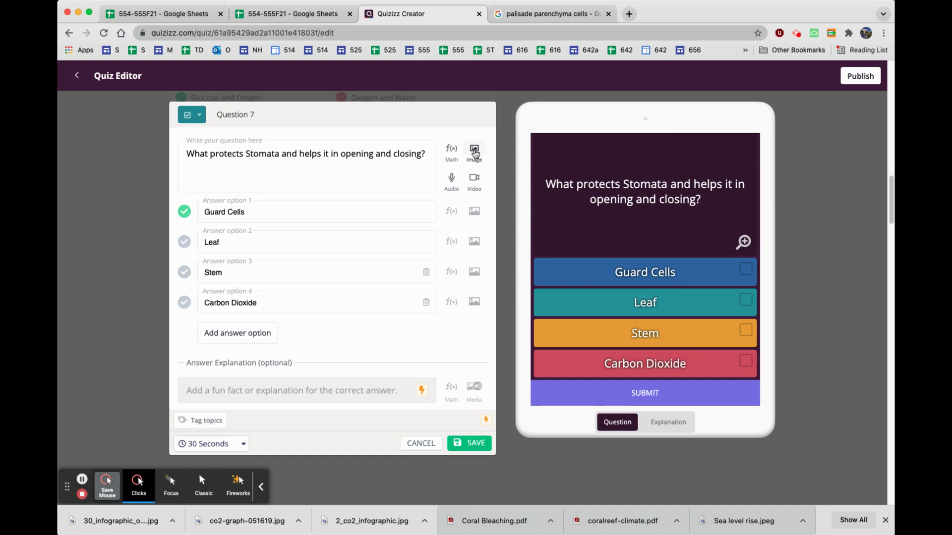
left_click(474, 154)
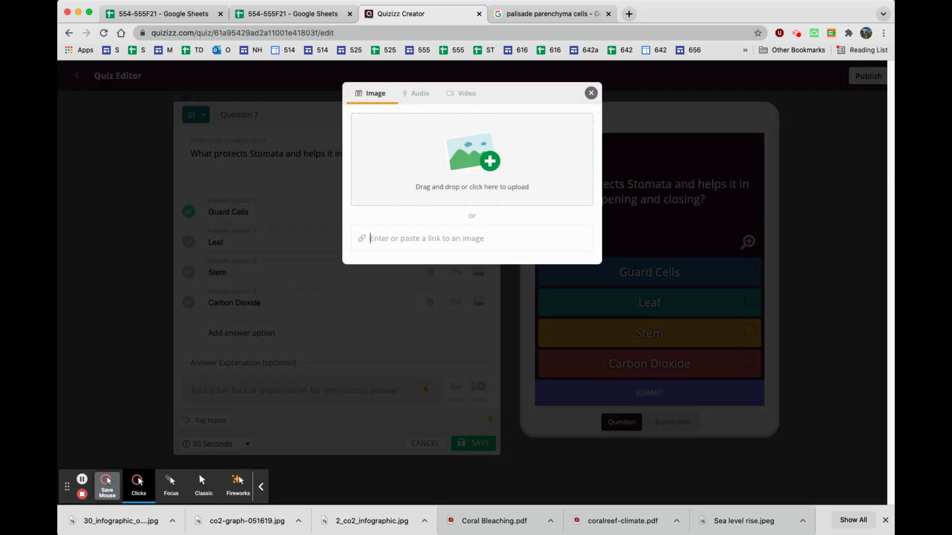
key("super+v")
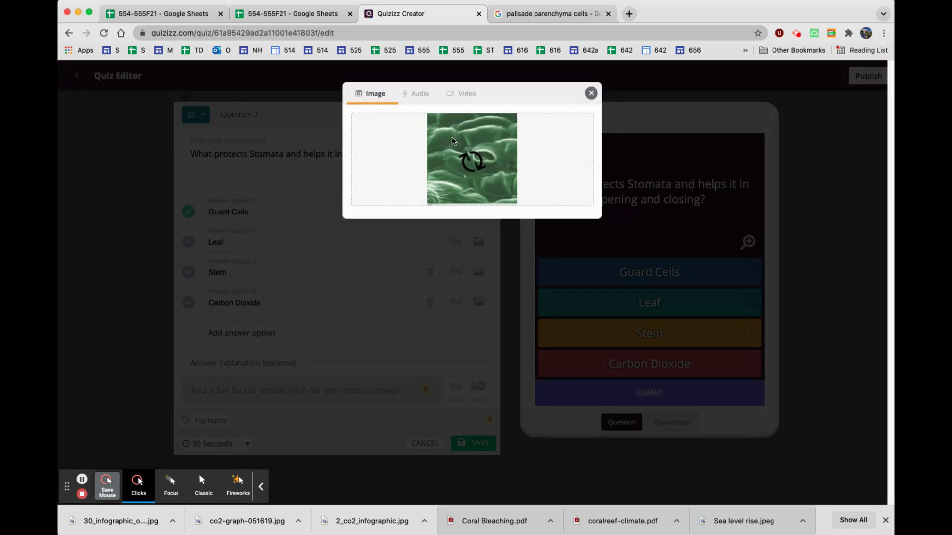
left_click(418, 99)
left_click_drag(418, 99, 613, 222)
left_click(579, 226)
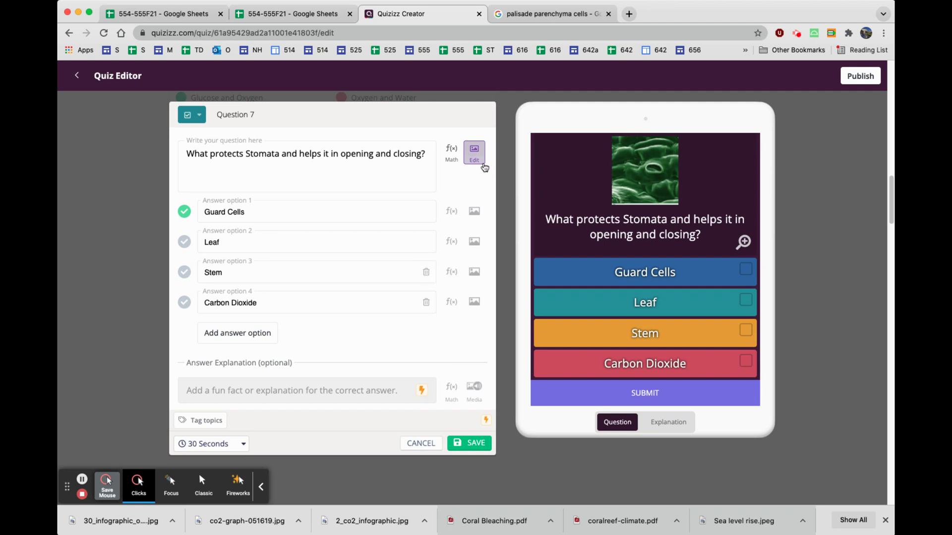
- Check the audio option in question 7's media settings, then close them without changing the media
left_click(475, 154)
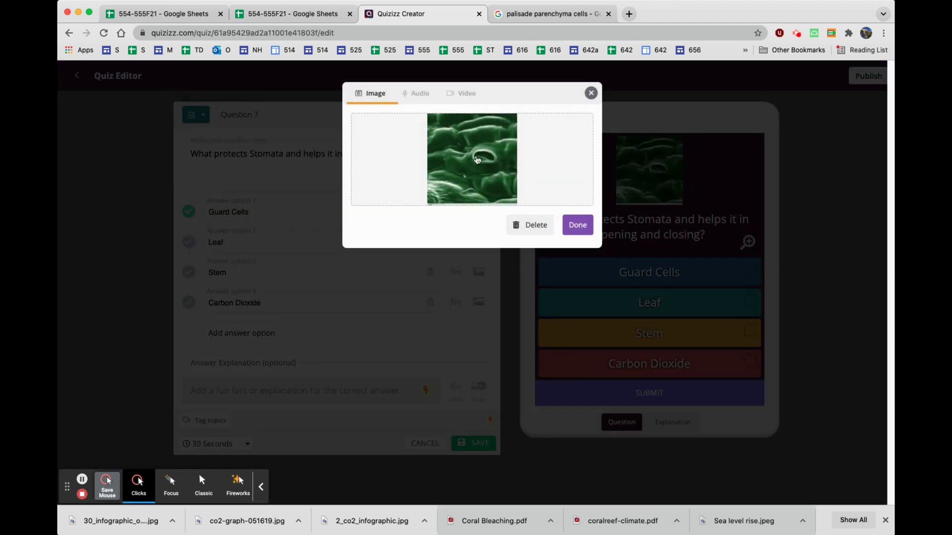
left_click(420, 94)
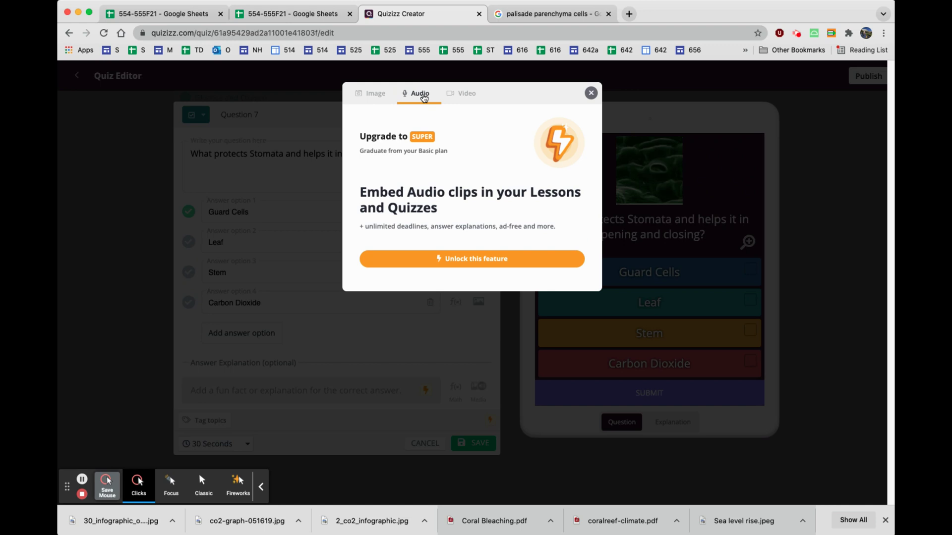
left_click(430, 137)
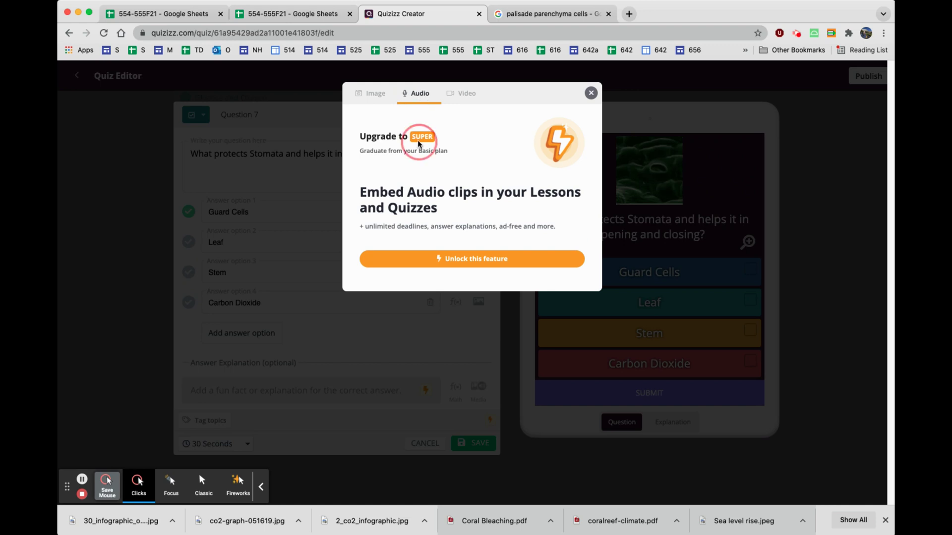
left_click_drag(432, 139, 599, 99)
left_click(591, 94)
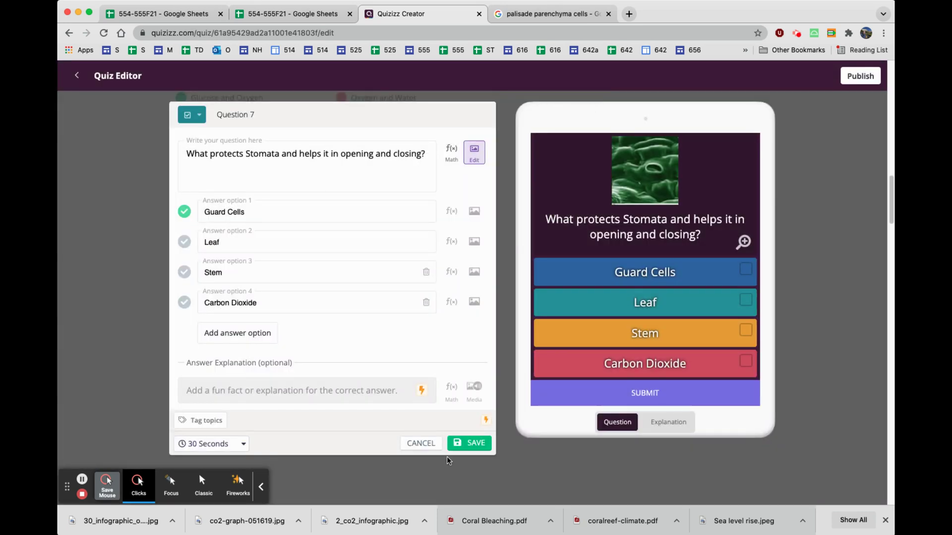
- Save question 7 with its new image and publish the Photosynthesis quiz
left_click(472, 449)
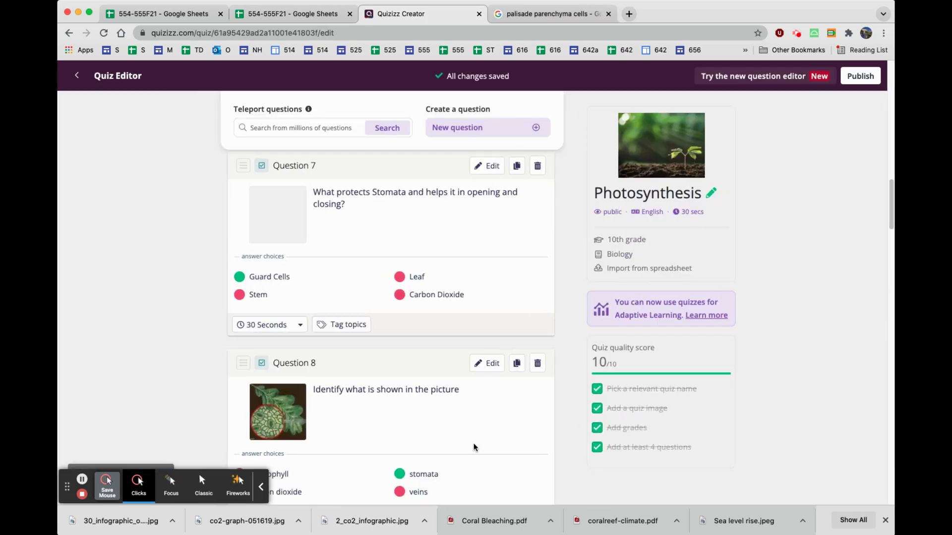
scroll(493, 419, "up", 15)
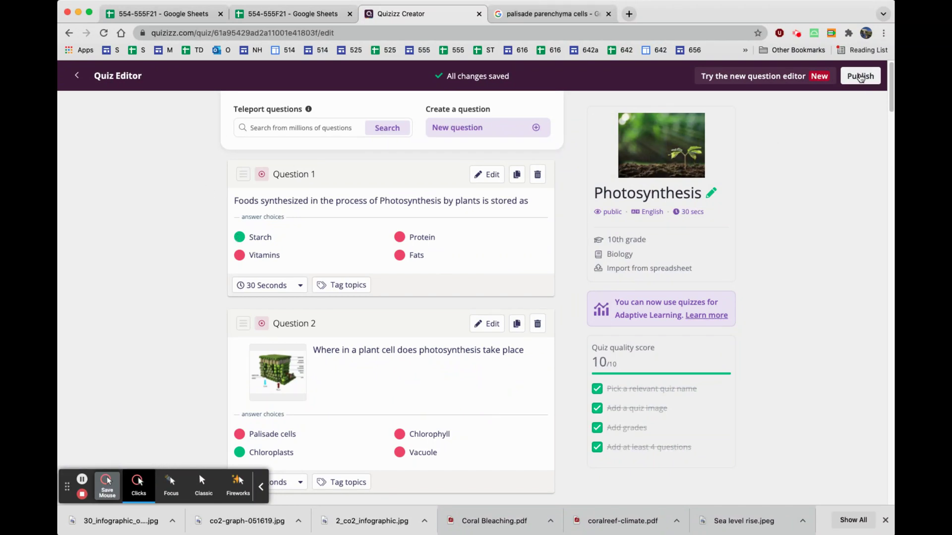
left_click(860, 77)
left_click(860, 76)
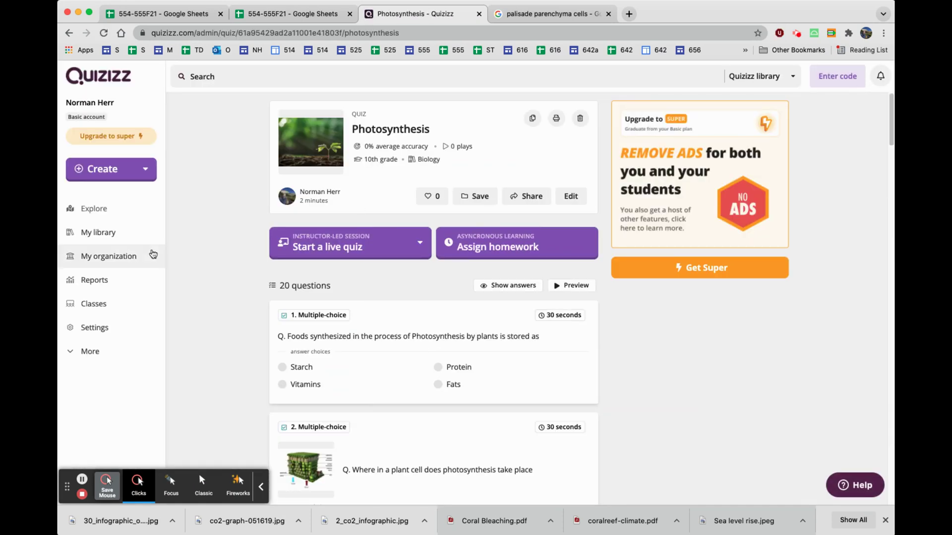
- Go to the personal library and open the published Photosynthesis quiz
left_click(100, 235)
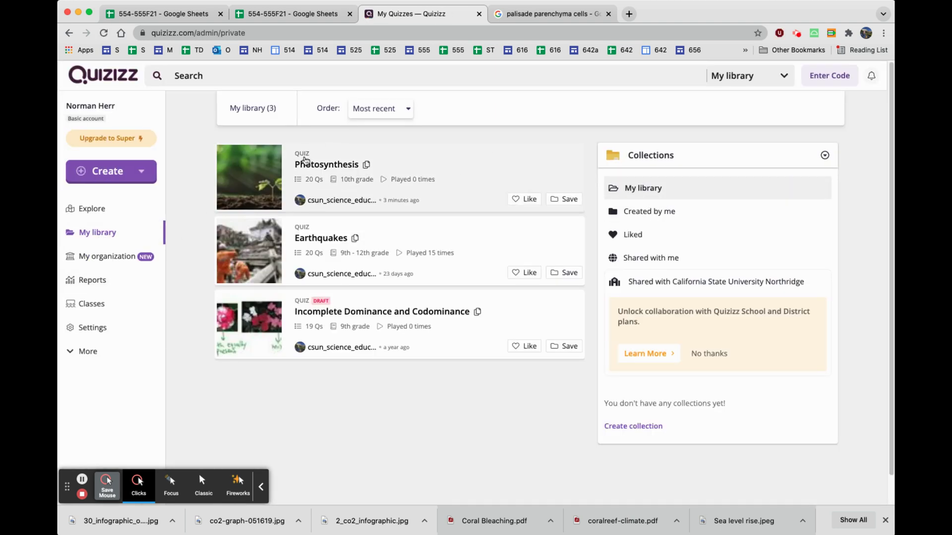
left_click(308, 302)
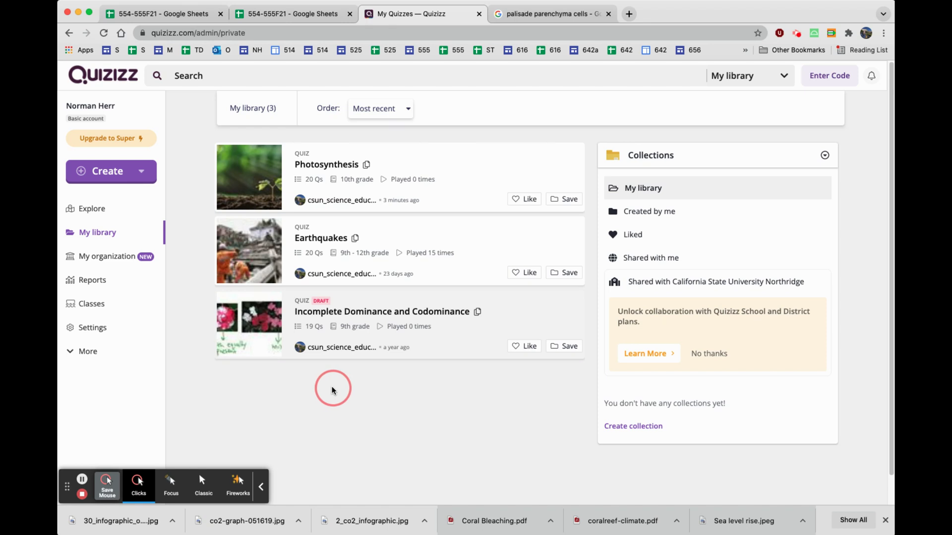
left_click(321, 165)
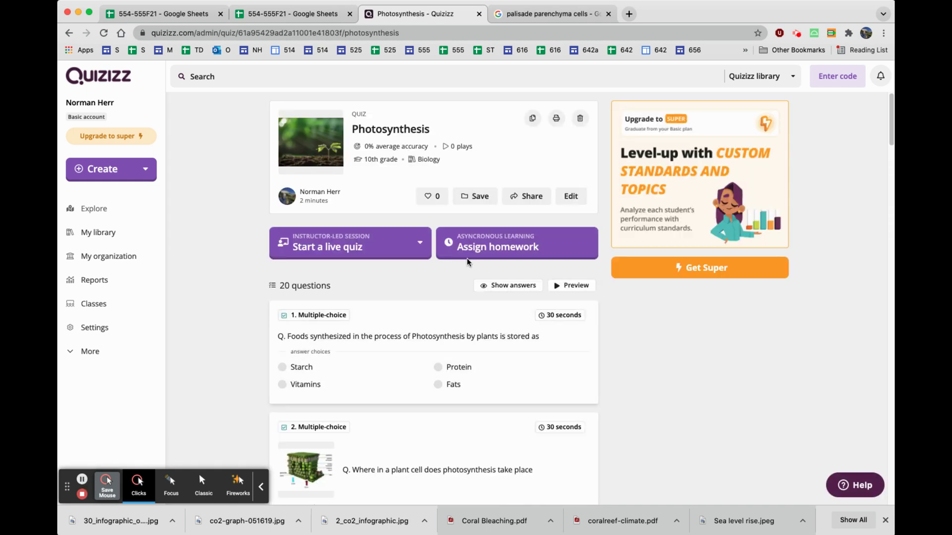
- Review the settings for an instructor-paced live session of the quiz, then return to the quiz page without starting it
left_click(375, 245)
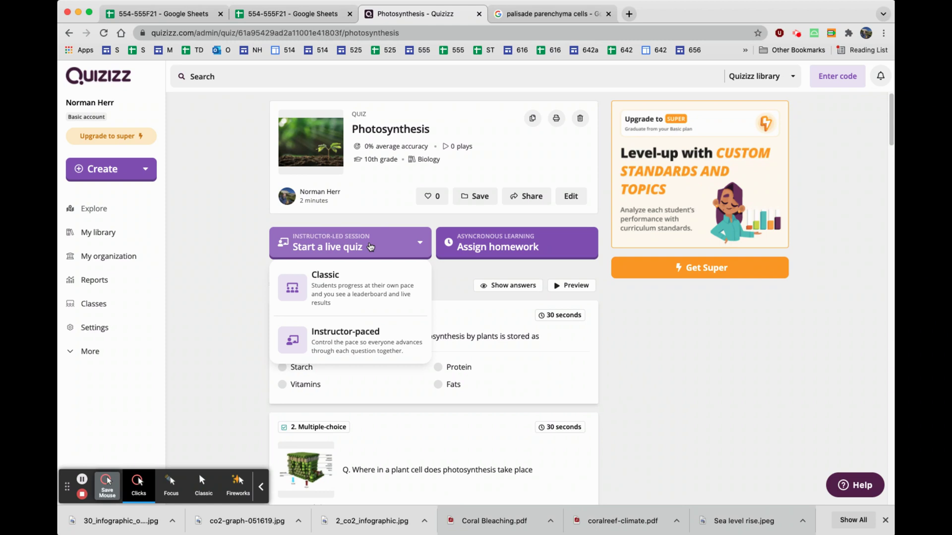
left_click(337, 351)
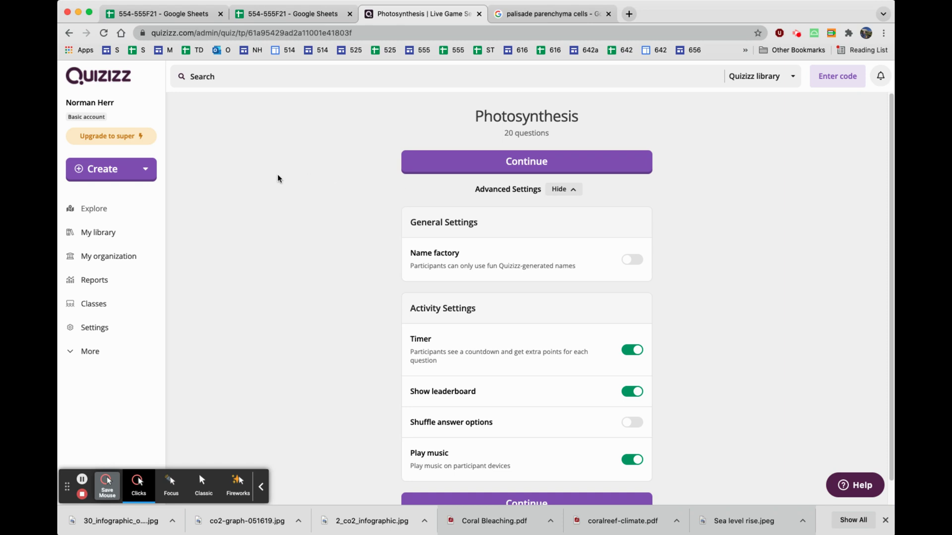
left_click(71, 38)
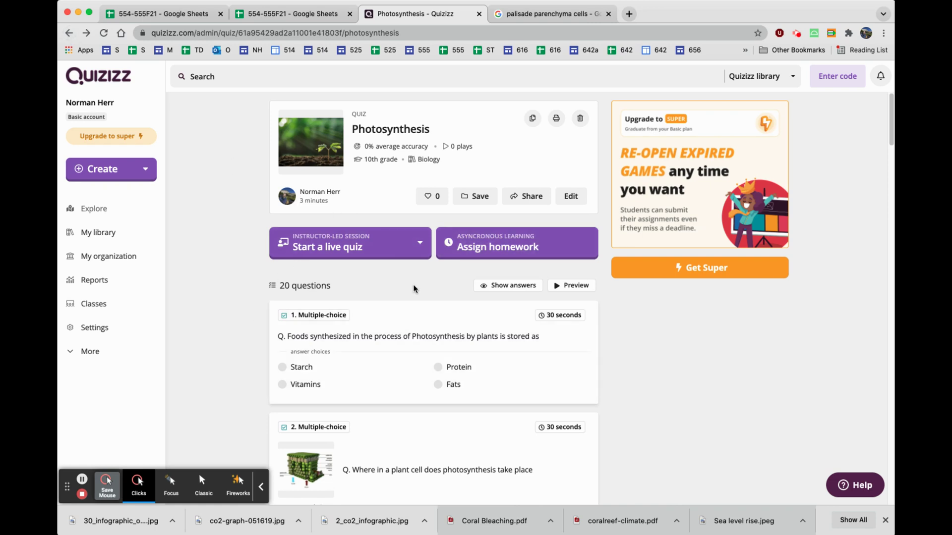
left_click(523, 245)
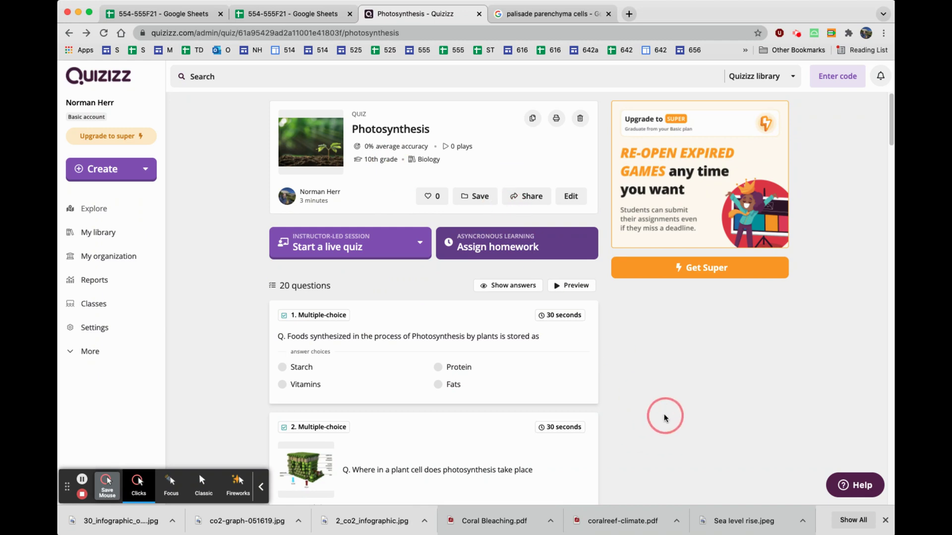
- Copy the public sharing link of the Photosynthesis quiz and close the sharing dialog
left_click(533, 199)
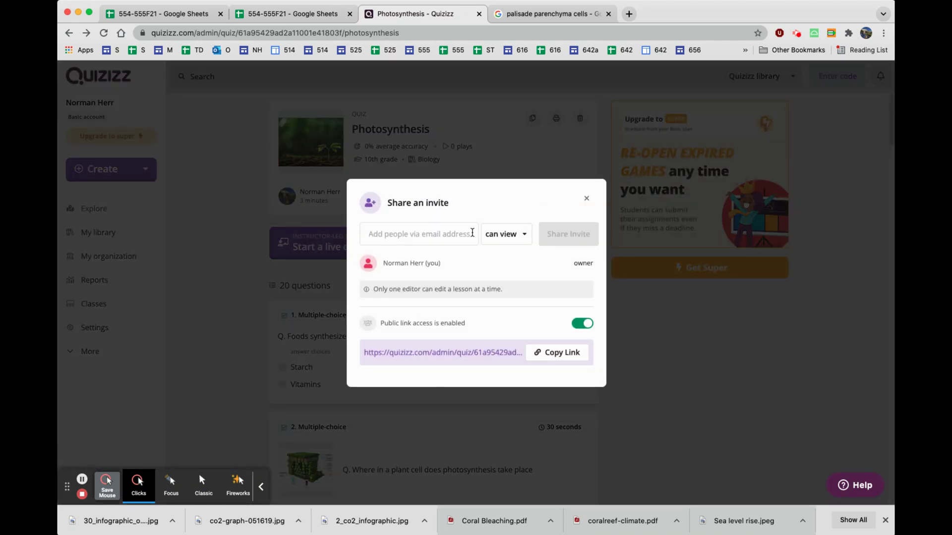
left_click(454, 237)
left_click(550, 353)
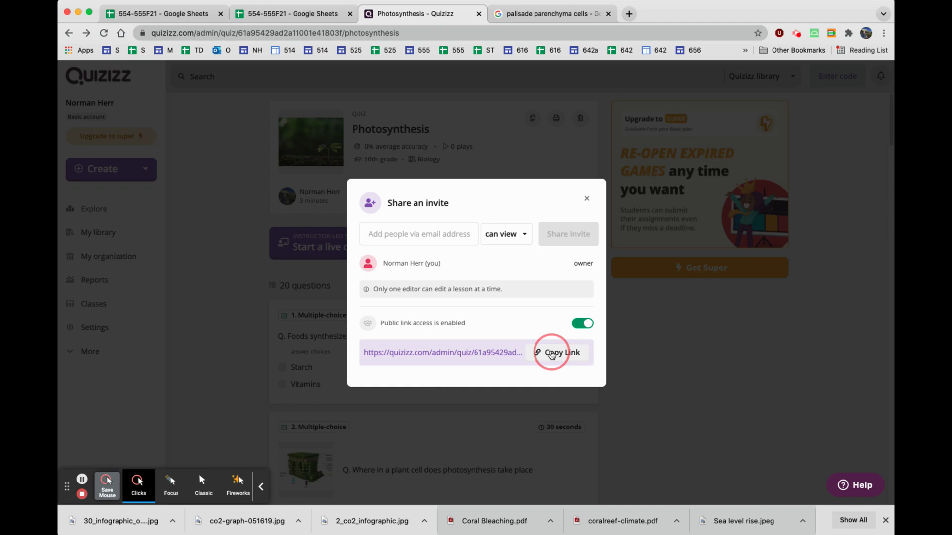
left_click(680, 362)
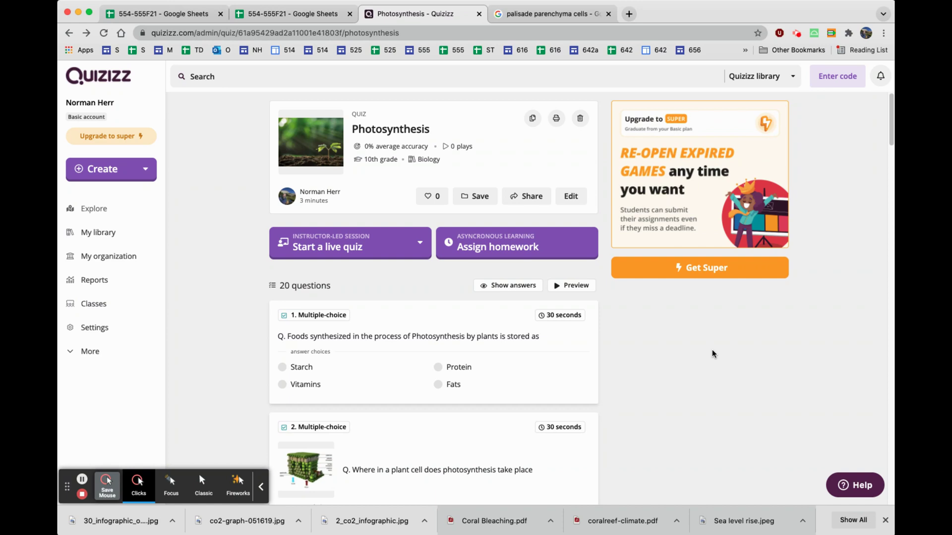
left_click(655, 274)
left_click_drag(656, 274, 676, 394)
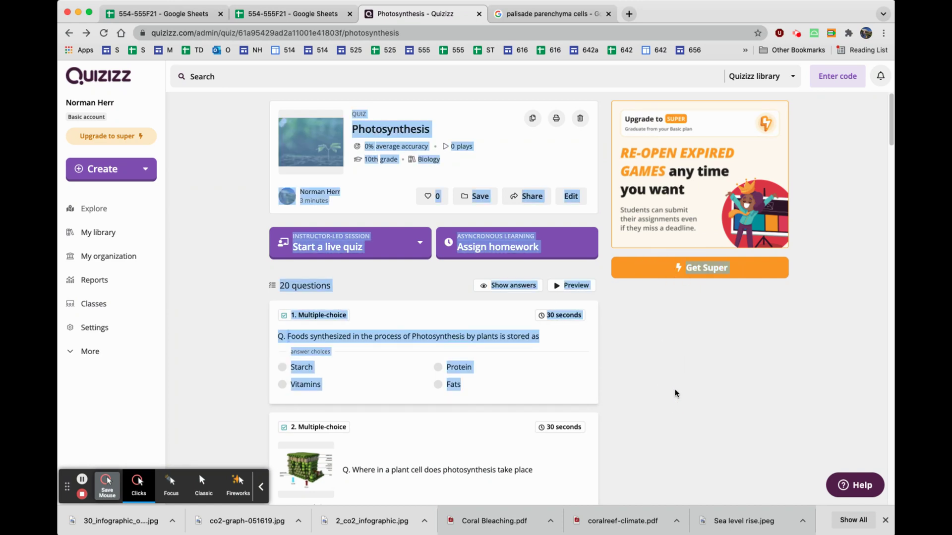
left_click(673, 385)
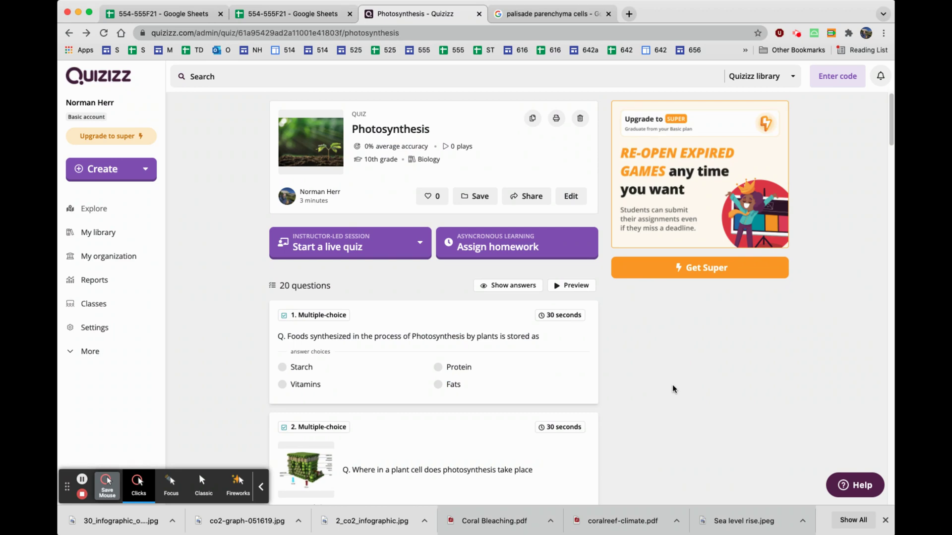